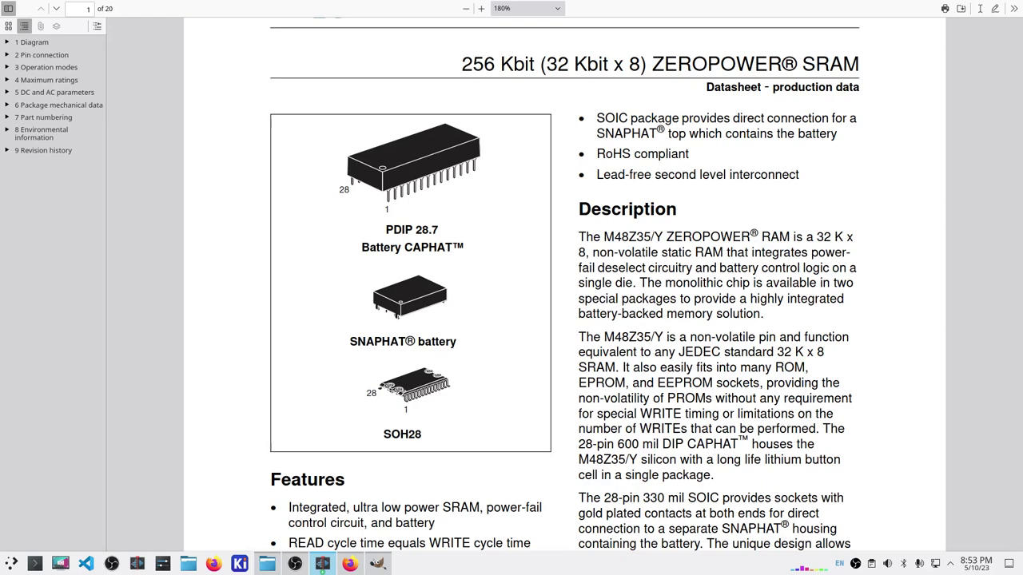
# Bring up the AS6C62256 datasheet and scroll to its page 1 features and general description.
pyautogui.moveTo(622, 367); pyautogui.dragTo(818, 428)
pyautogui.scroll(-2, 560, 319)
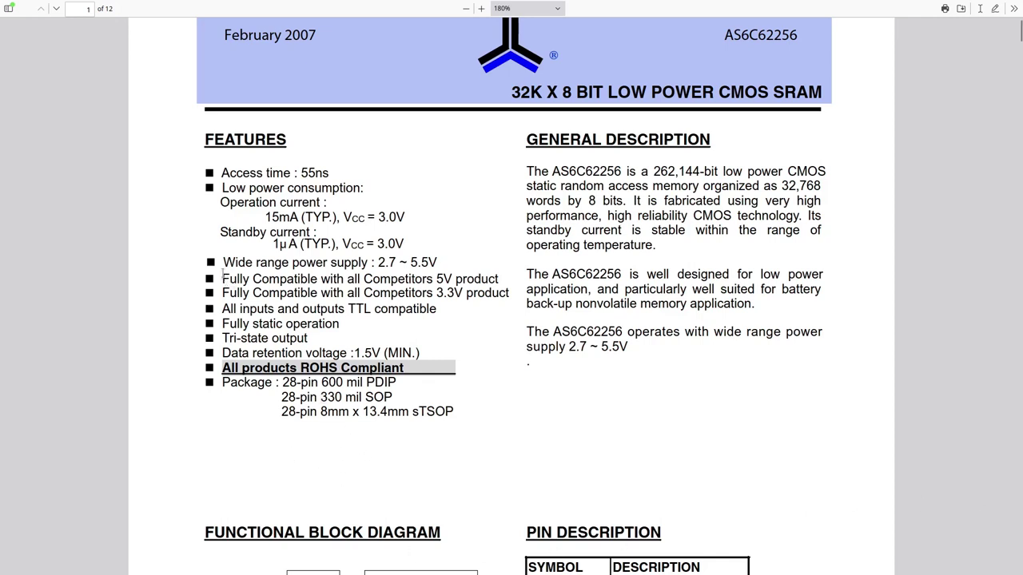
# Select the 'Wide range power supply : 2.7 ~ 5.5V' and 'Data retention voltage :1.5V (MIN.)' feature lines.
pyautogui.moveTo(224, 263); pyautogui.dragTo(436, 263)
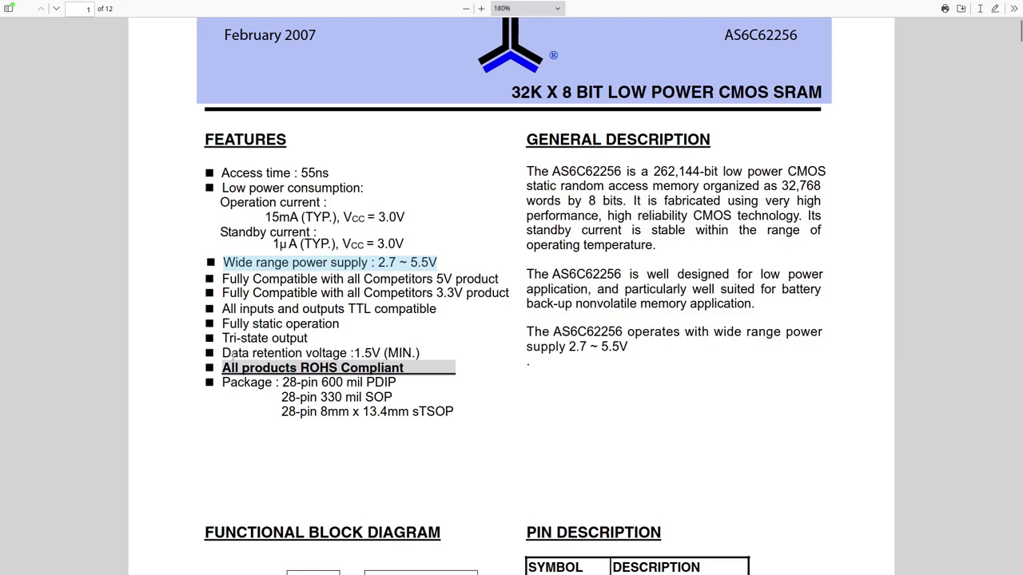
pyautogui.moveTo(223, 352); pyautogui.dragTo(420, 354)
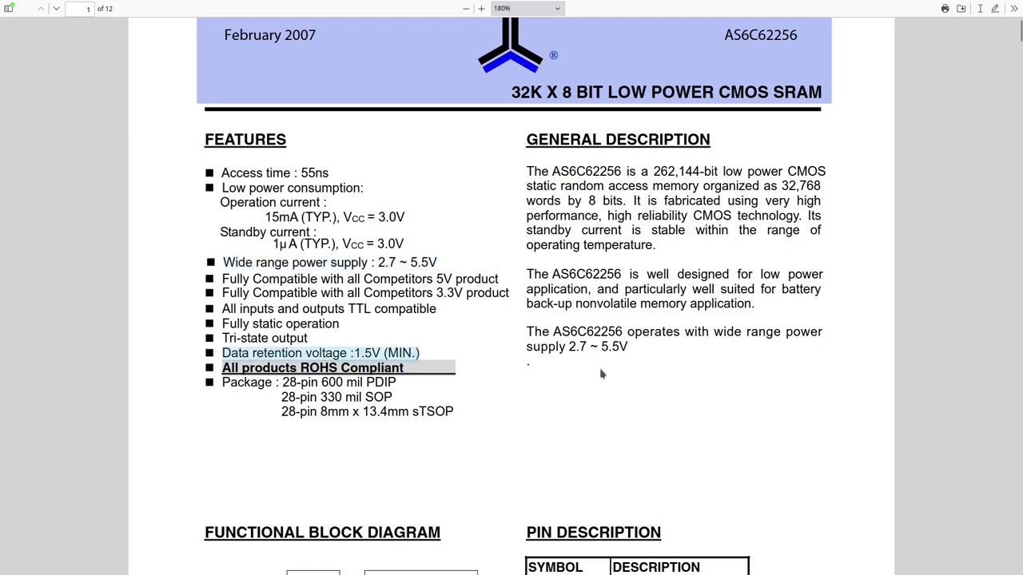
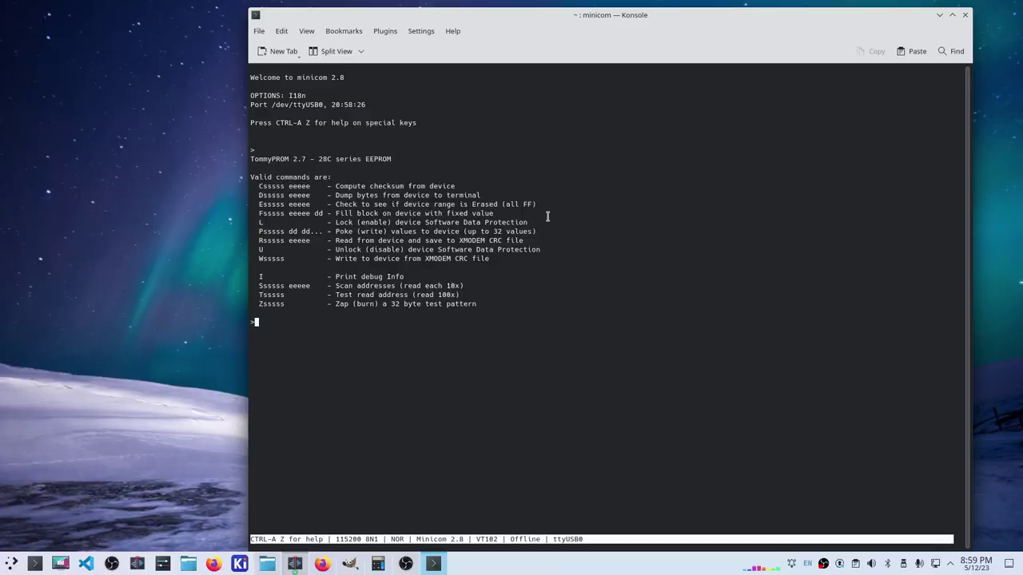
# Run the erase check (e) and read (r), then dump the SRAM, showing random leftover bytes.
pyautogui.write('e')
pyautogui.press('Return')
pyautogui.write('r')
pyautogui.press('Return')
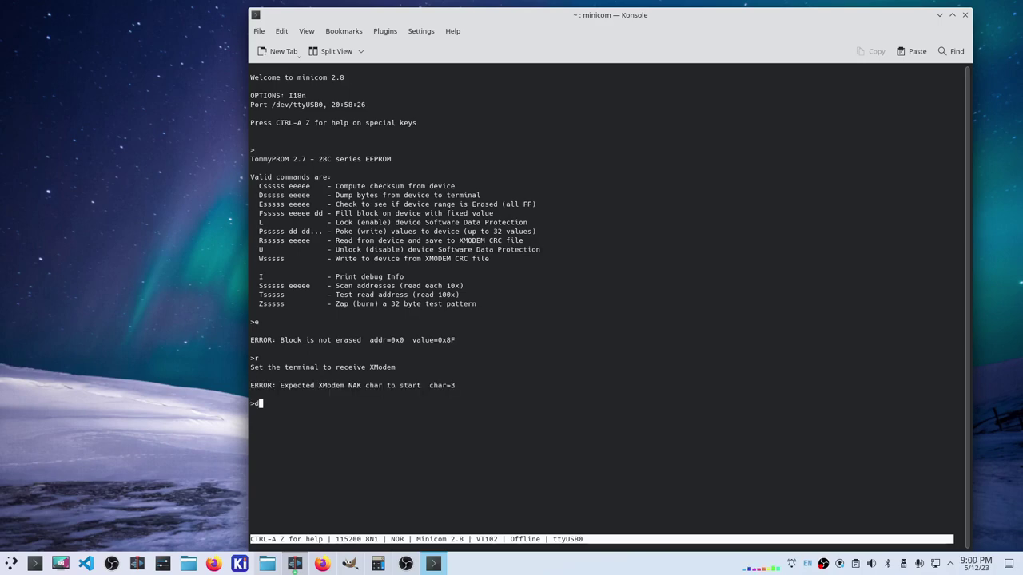
pyautogui.write('d')
pyautogui.press('Return')
# Show the TommyPROM command list, dump 00000–000f0 again, and begin an ff fill command.
pyautogui.press('Return')
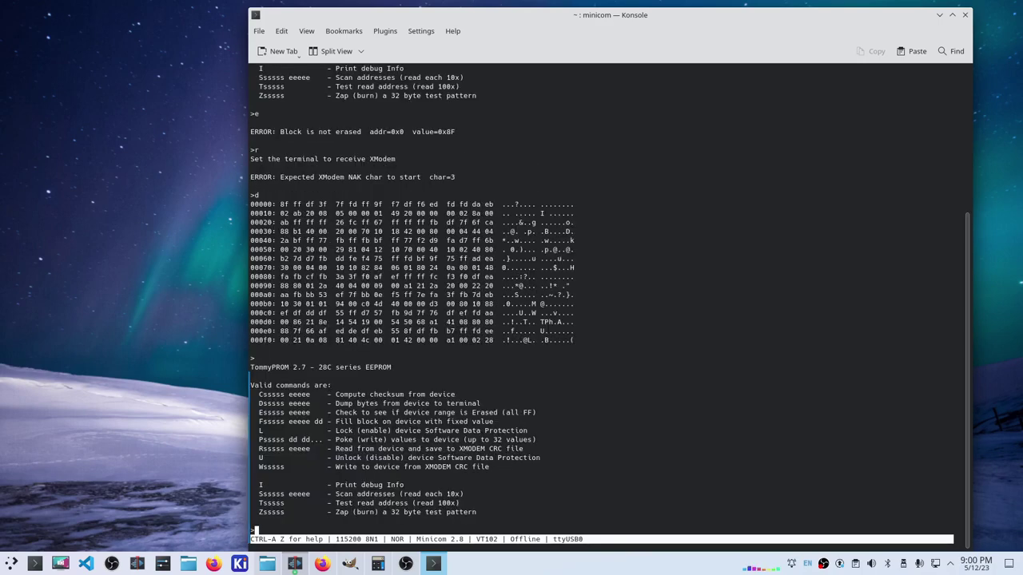
pyautogui.write('d')
pyautogui.press('Return')
pyautogui.write('d')
pyautogui.press('Return')
pyautogui.write('f ff')
pyautogui.press('Return')
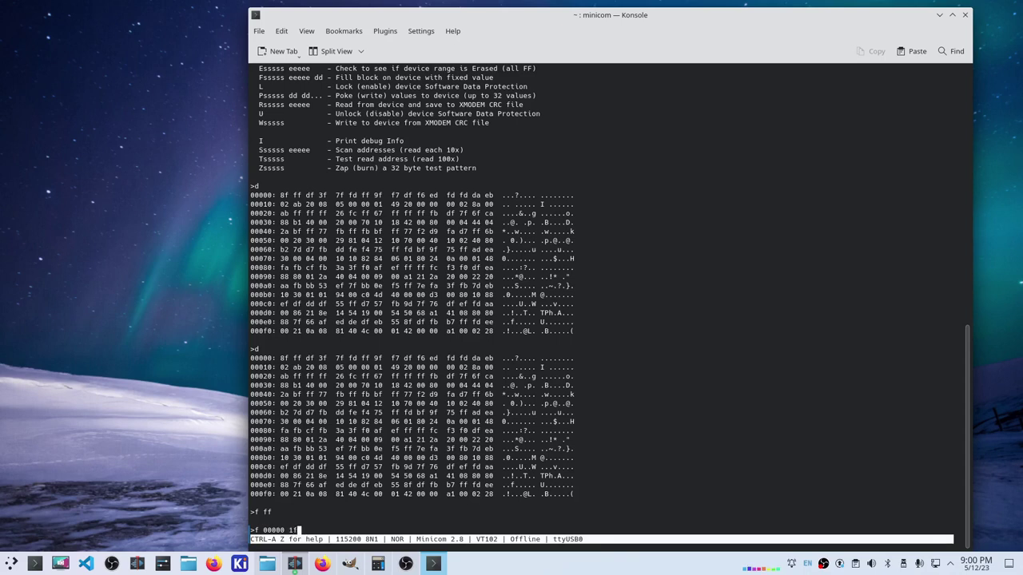
# Fill 00000–1ffff with ff using 'f 00000 1ffff ff' and dump to confirm every byte reads FF.
pyautogui.write('f 00000 1ffff ff')
pyautogui.press('Return')
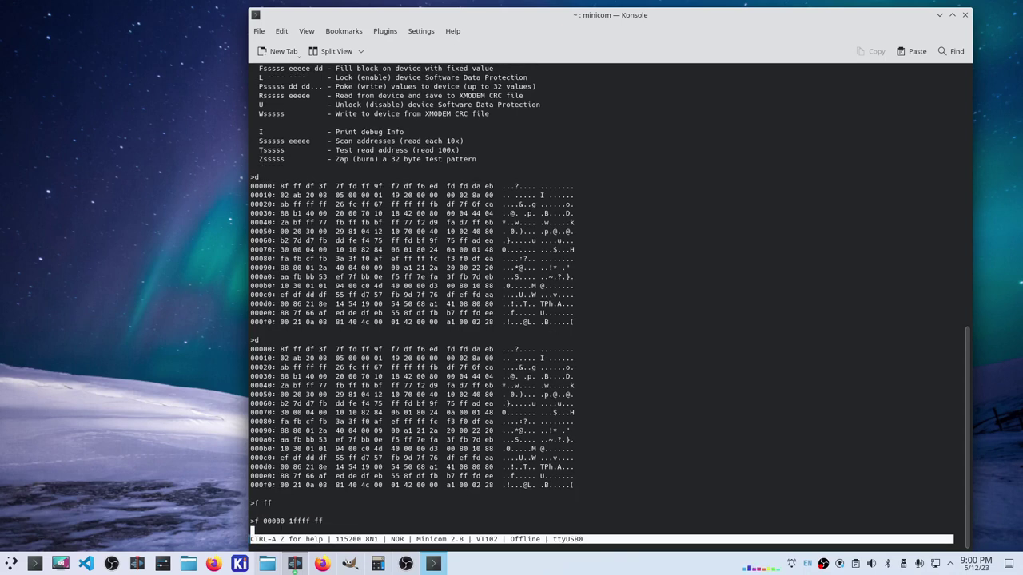
pyautogui.write('d')
pyautogui.press('Return')
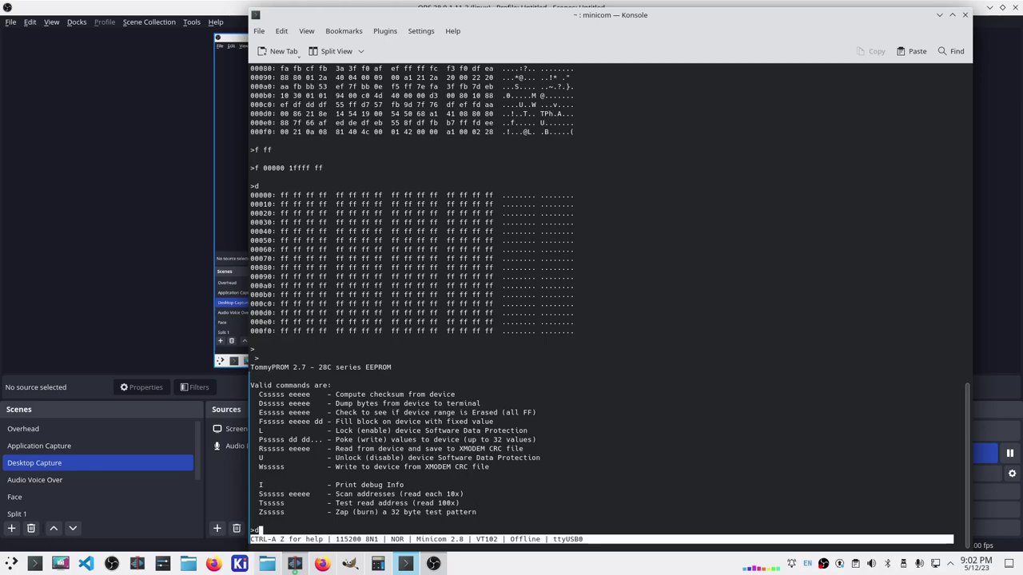
# Dump the SRAM contents once more.
pyautogui.press('Return')
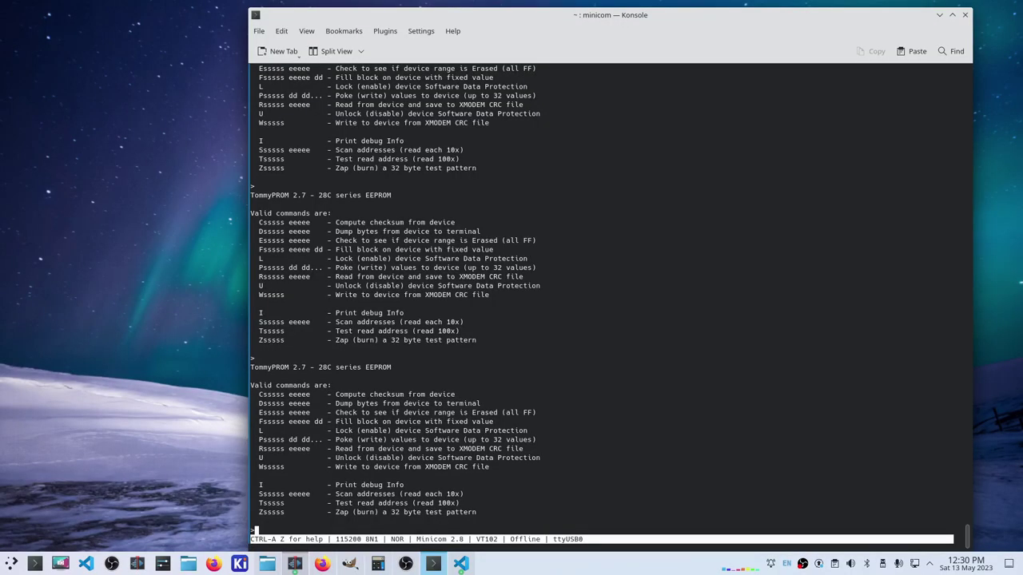
# Dump the current memory, then fill addresses 0000–0100 with aa using 'f 0000 0100 aa'.
pyautogui.write('d')
pyautogui.press('Return')
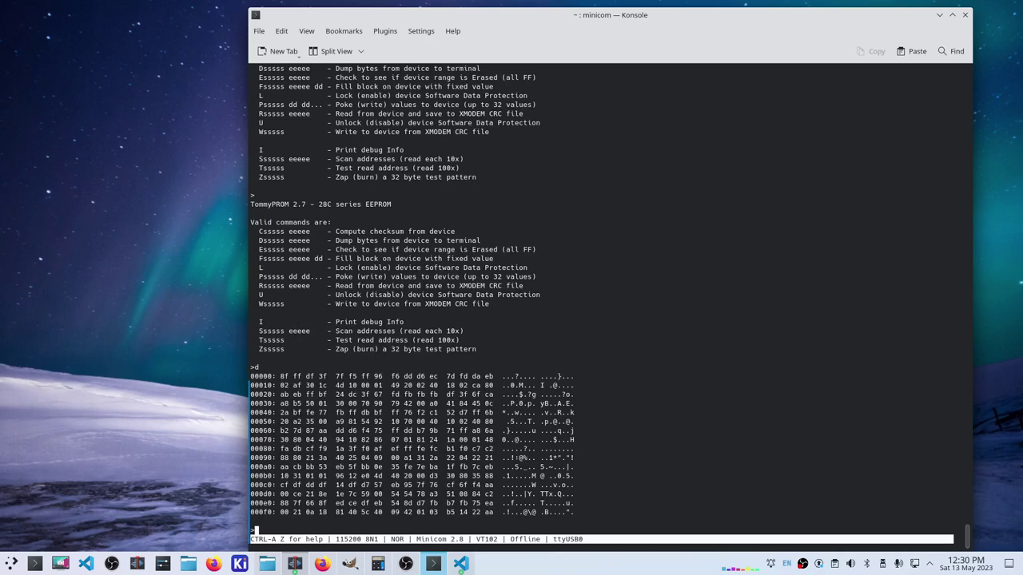
pyautogui.write('f')
pyautogui.press('Return')
pyautogui.write('f 0000 0100')
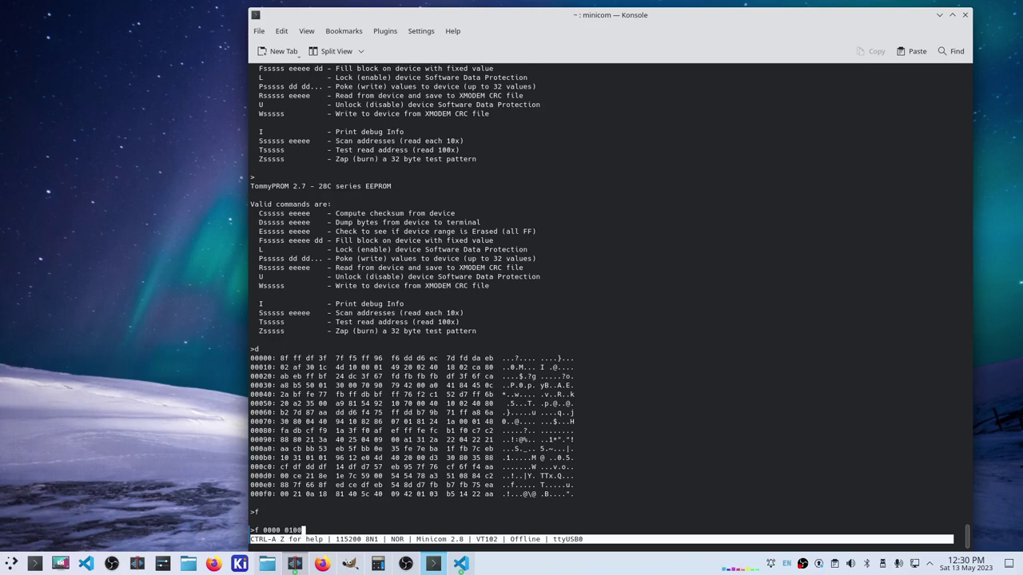
pyautogui.write(' aa')
pyautogui.press('Return')
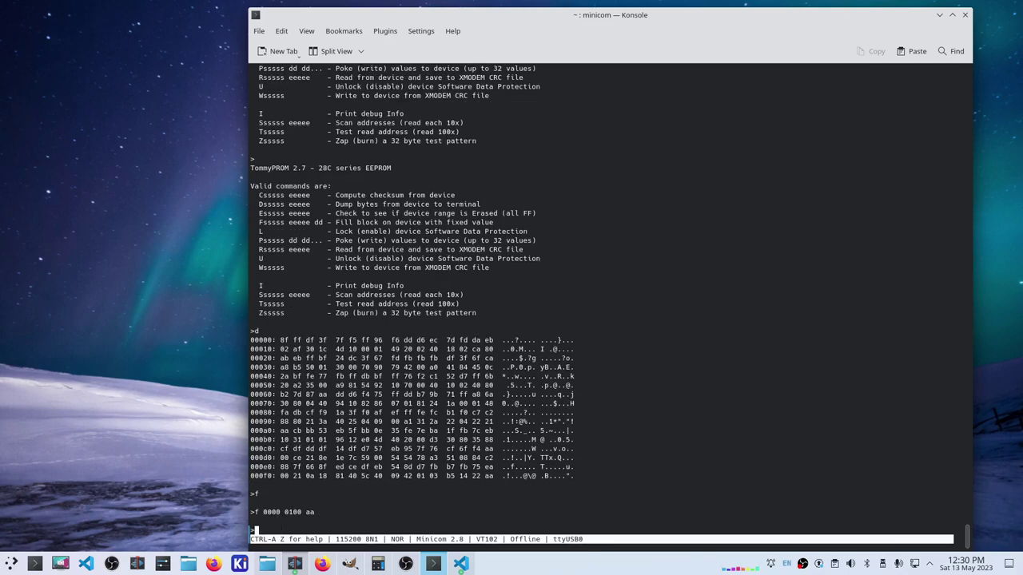
# Dump memory with d to confirm 00000–000f0 now reads aa throughout.
pyautogui.write('d')
pyautogui.press('Return')
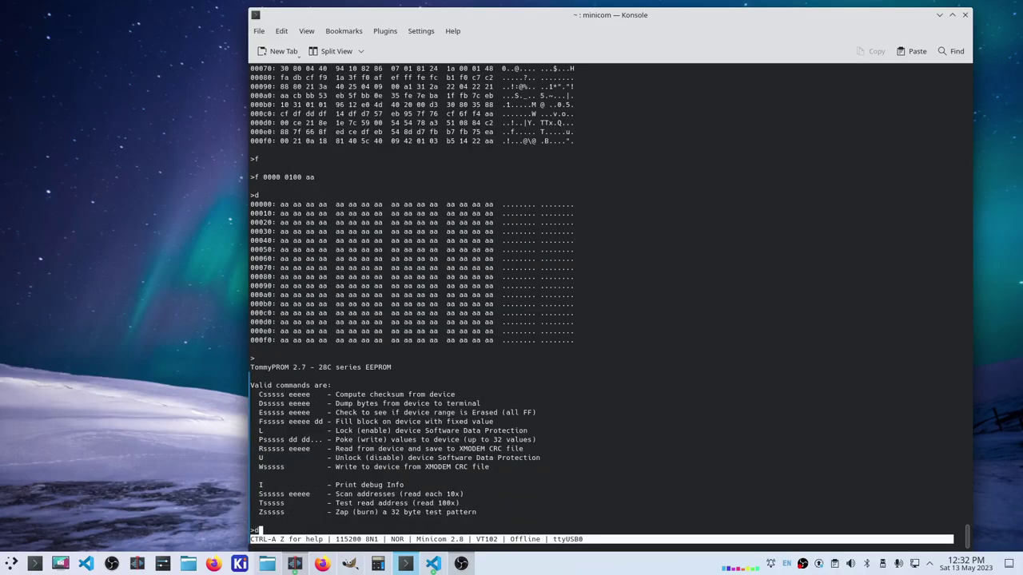
# Dump memory after the reset to confirm 00000–000f0 still reads aa.
pyautogui.write('d')
pyautogui.press('Return')
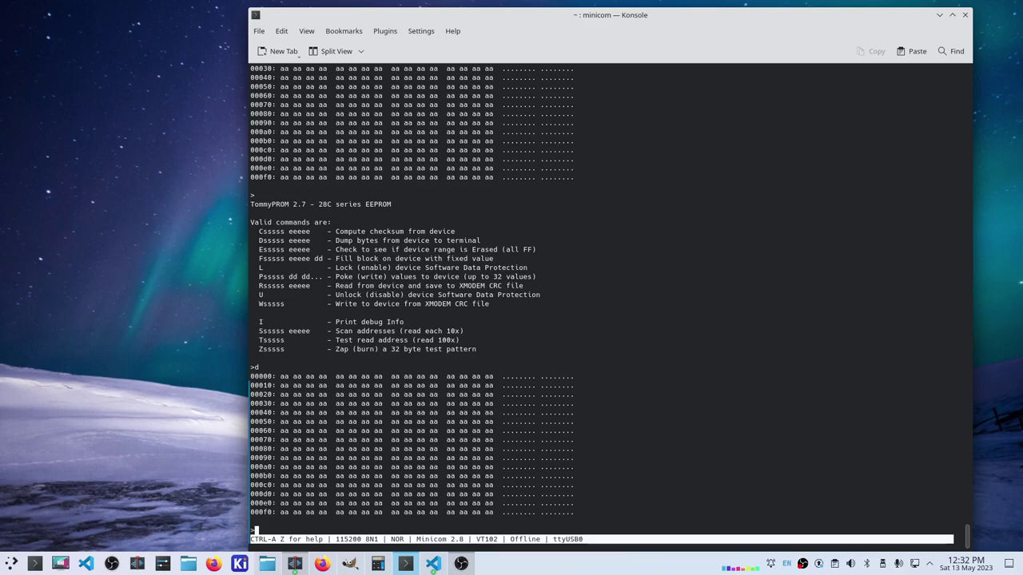
pyautogui.press('Return')
pyautogui.write('d')
pyautogui.press('Return')
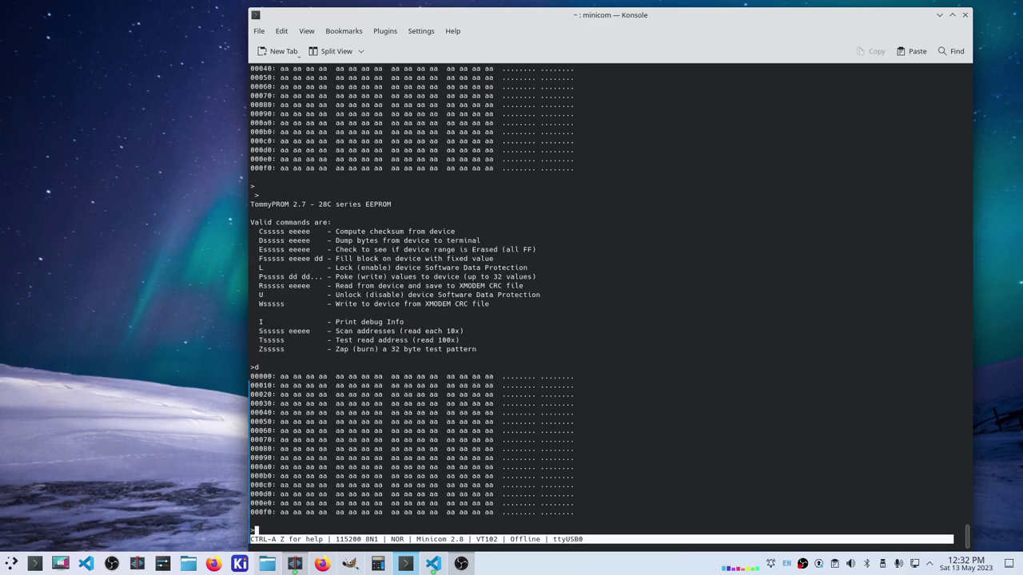